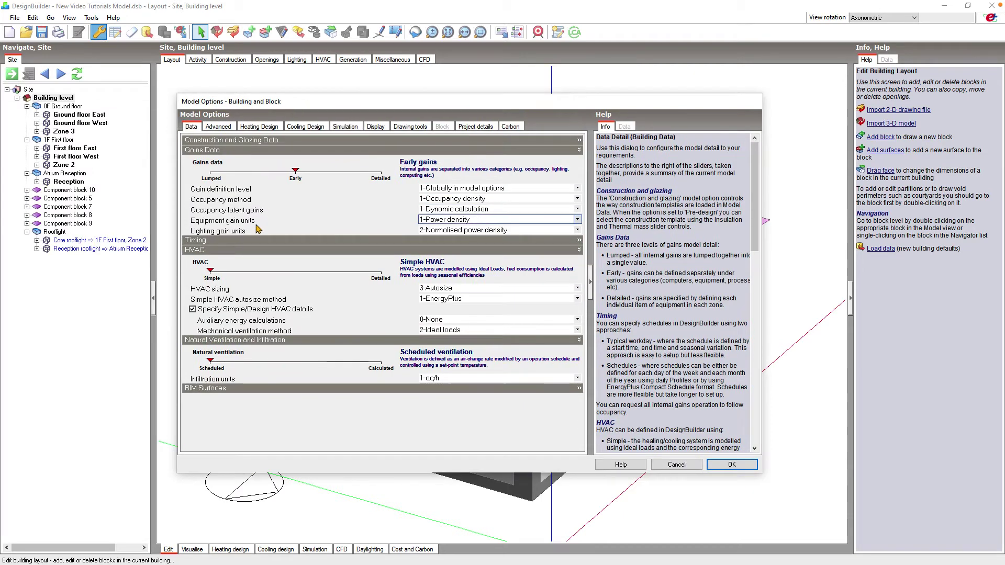
Step: Set the building model's timing option to Schedules in the model options
click(209, 239)
click(210, 261)
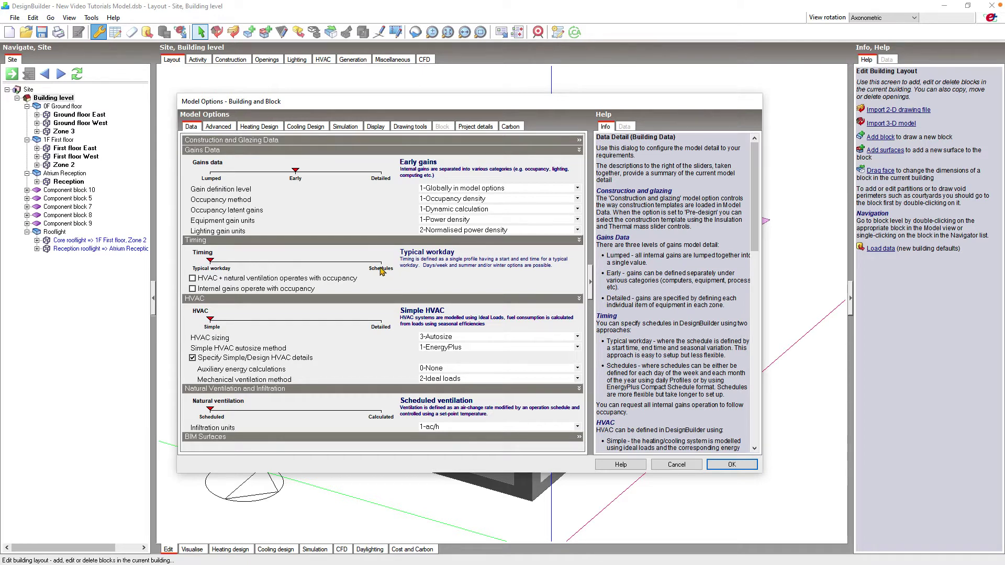
click(381, 260)
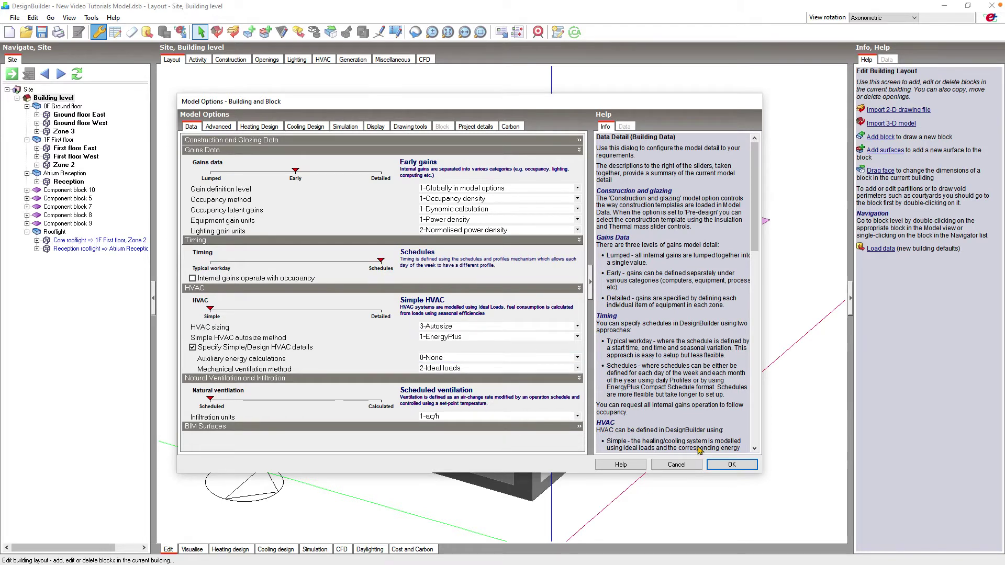
click(728, 465)
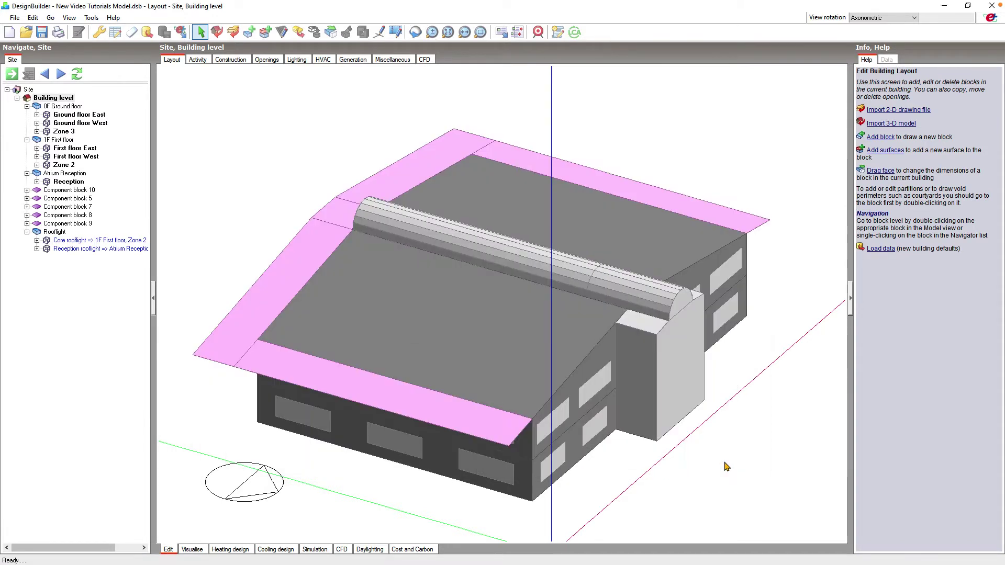
Step: Open the building-level activity data and look at the Holidays settings
click(206, 61)
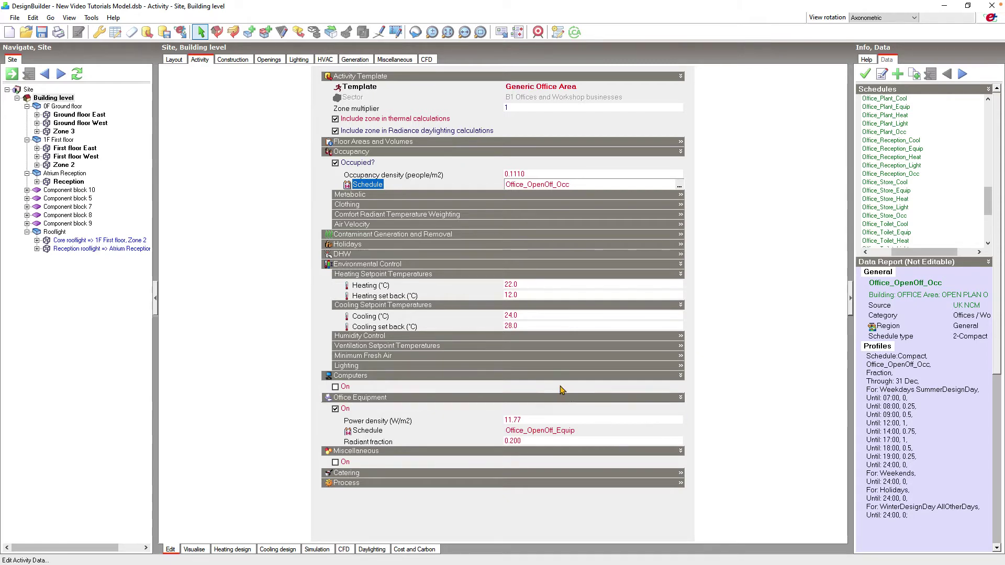
click(356, 244)
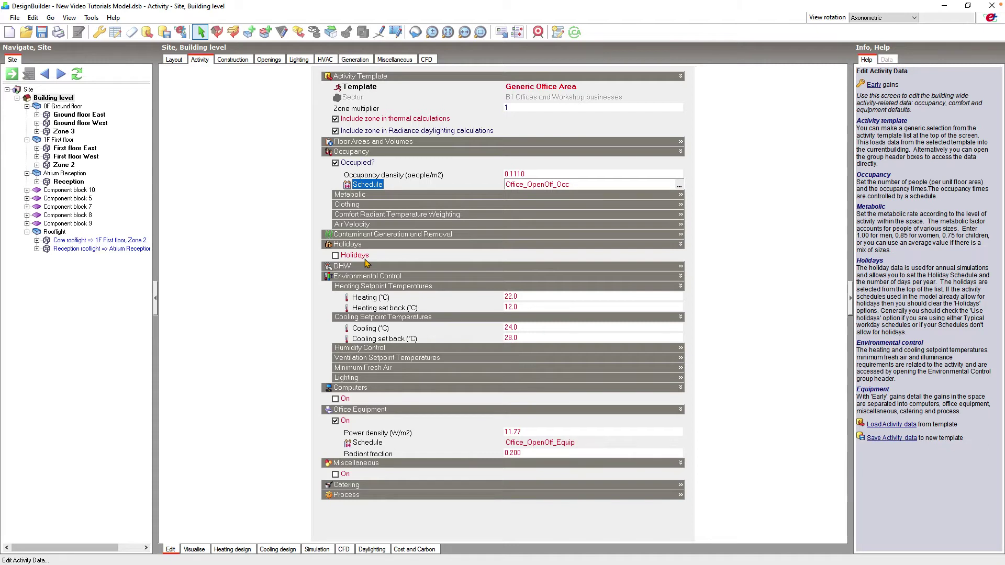
click(367, 244)
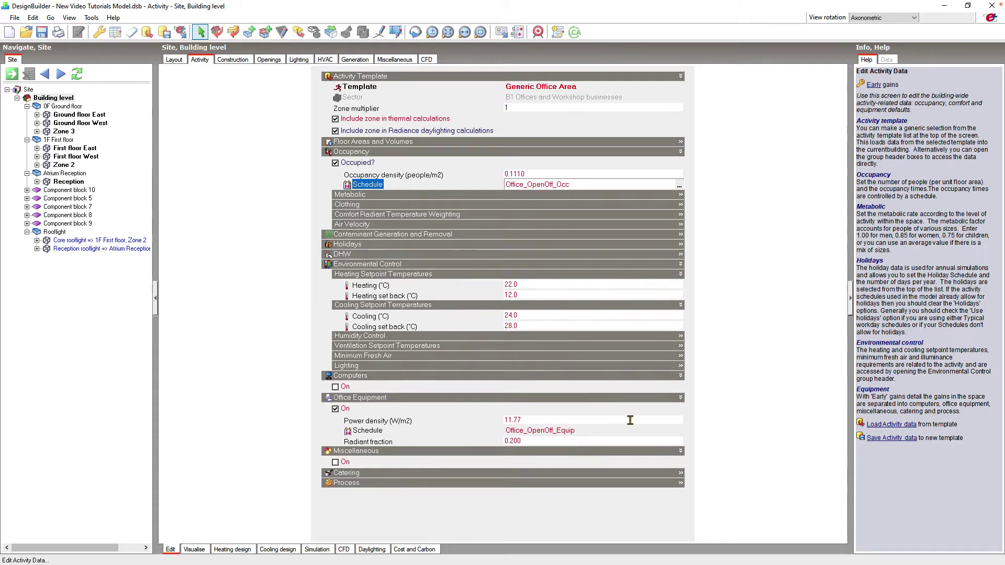
Step: Browse the schedules available for office equipment, including the ASHRAE 90.1 and Offices / Workshop businesses categories
click(678, 432)
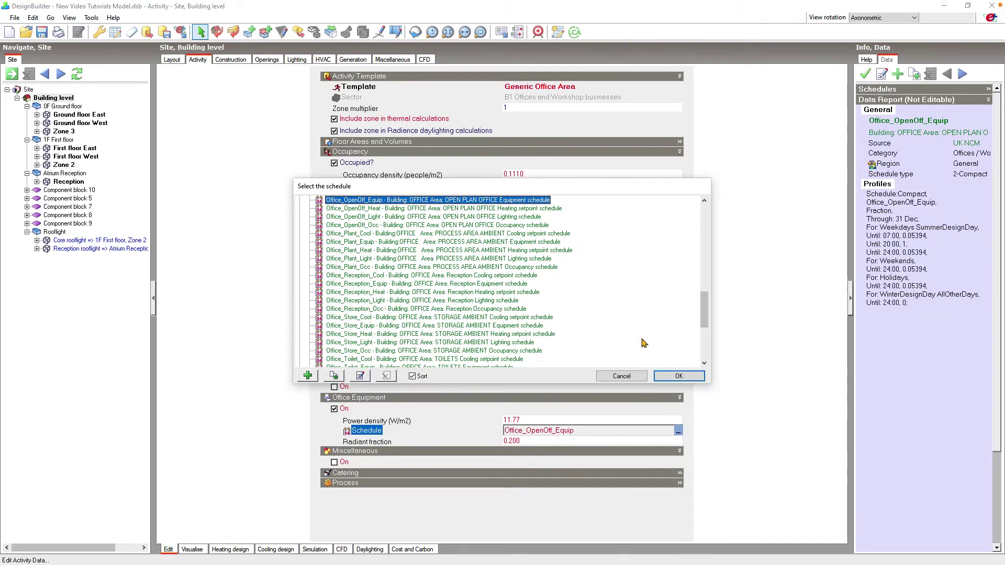
scroll(644, 343, up, 15)
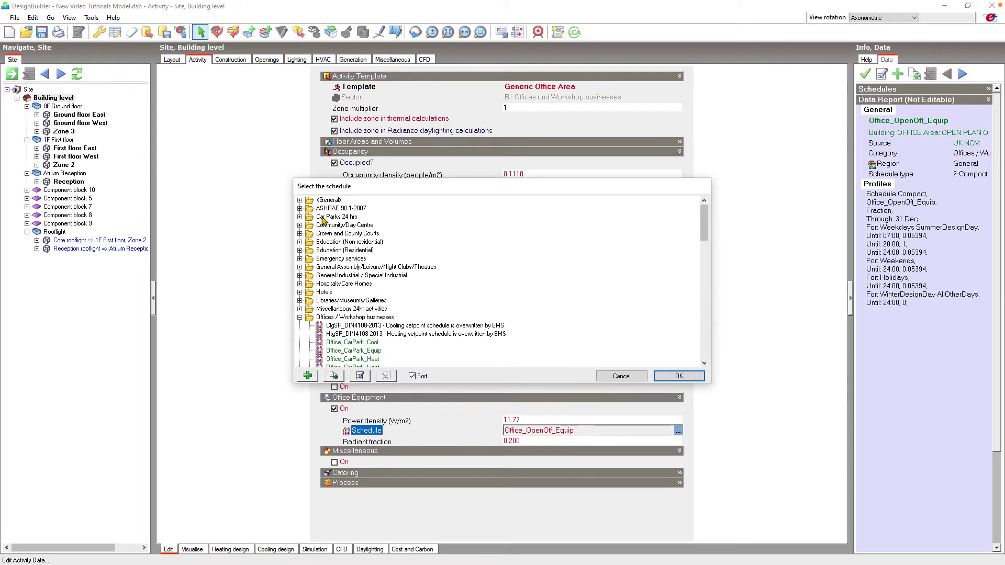
click(300, 209)
scroll(534, 298, down, 5)
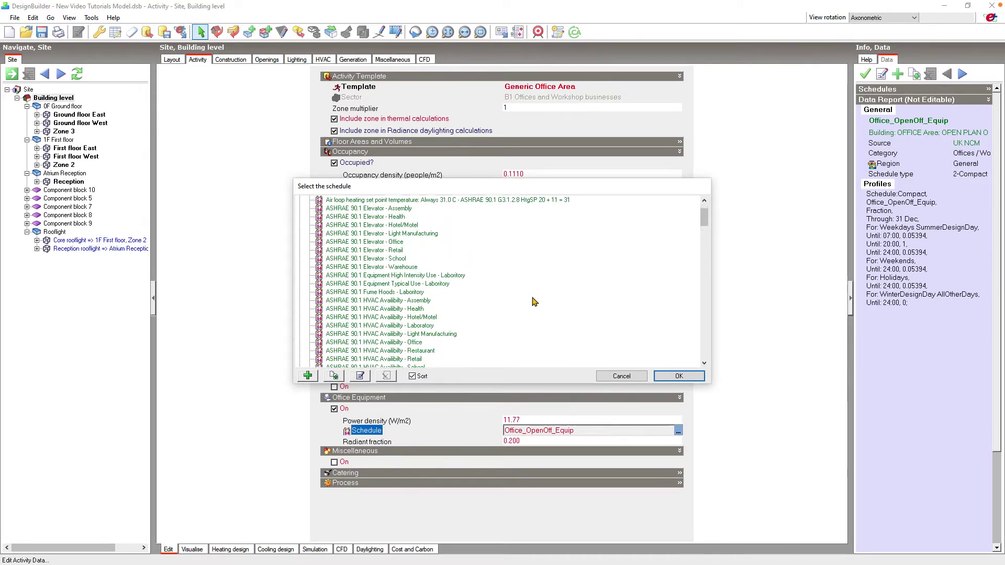
scroll(544, 302, down, 15)
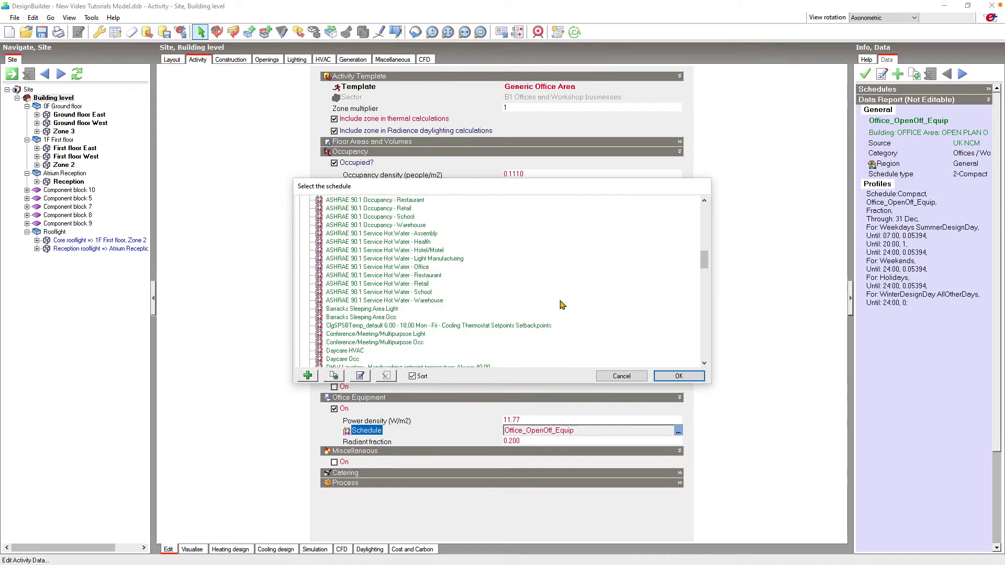
scroll(562, 305, down, 10)
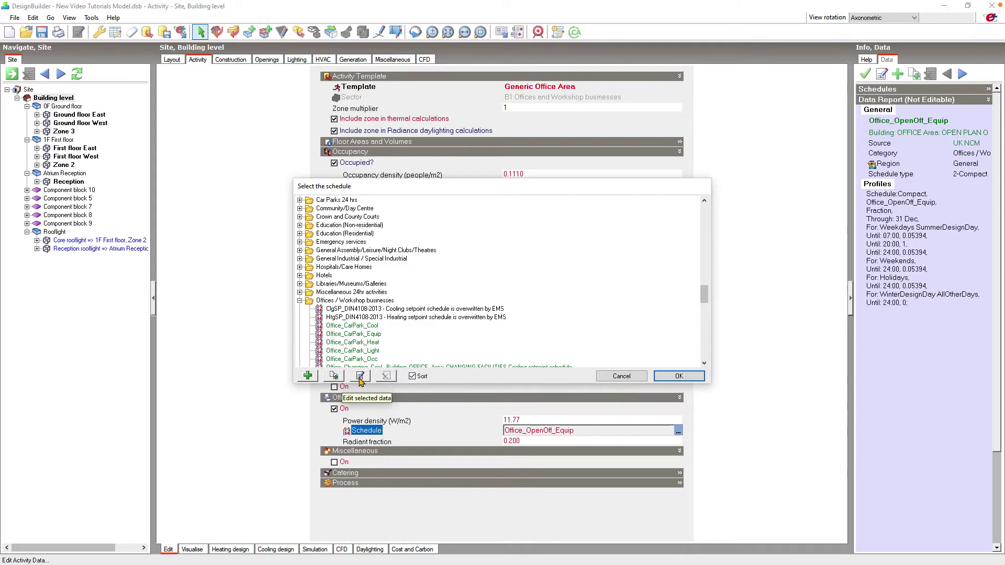
scroll(512, 321, down, 7)
scroll(512, 321, down, 5)
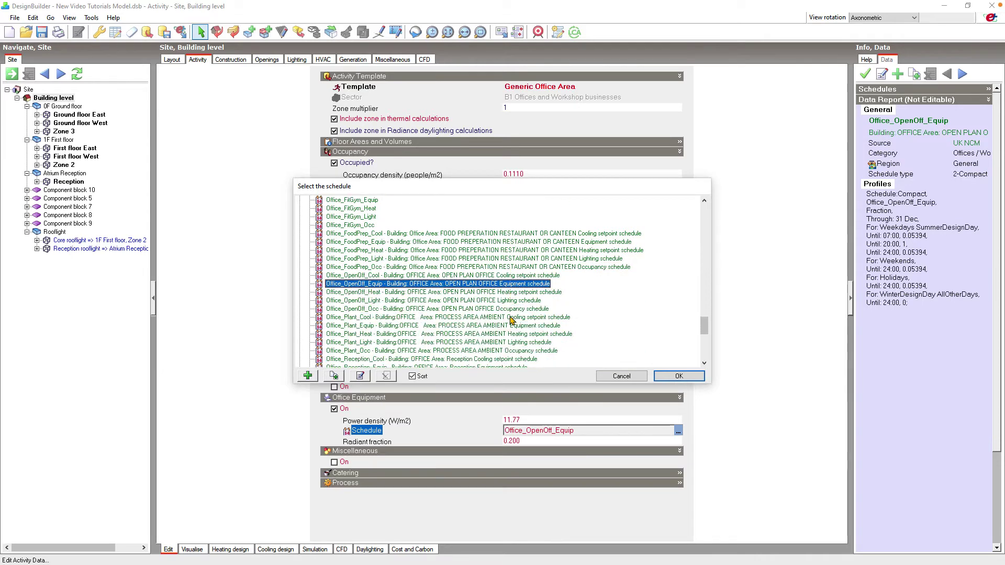
Step: Copy the Office_OpenOff_Equip schedule and rename the copy "Example Office_OpenOff_Equip 7/12"
click(334, 376)
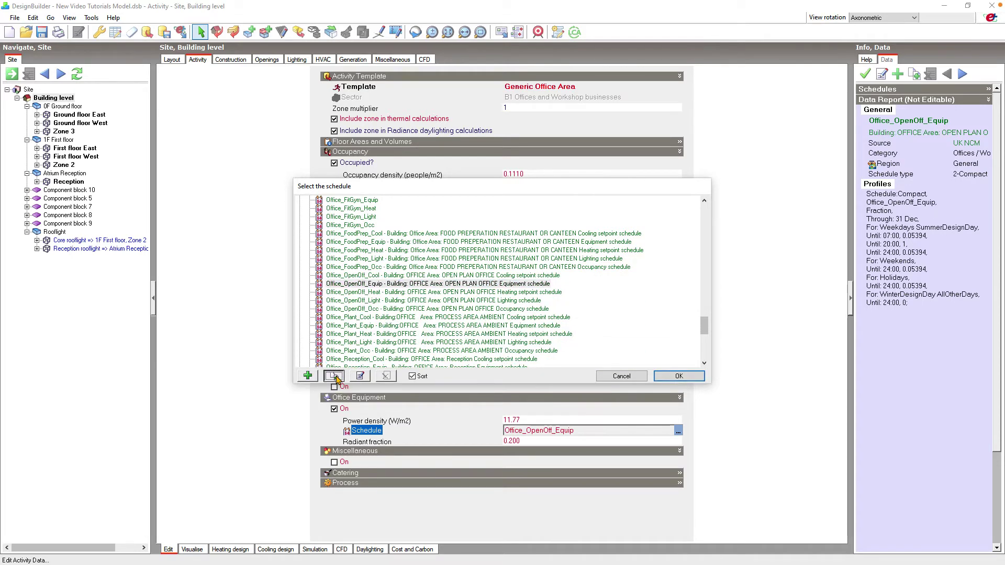
click(361, 377)
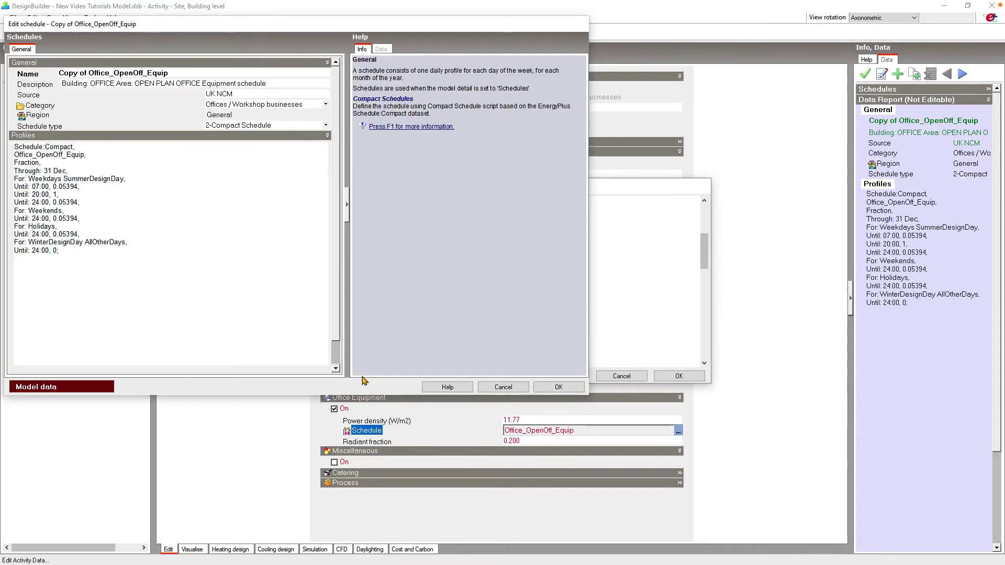
drag(271, 24, 463, 99)
click(283, 148)
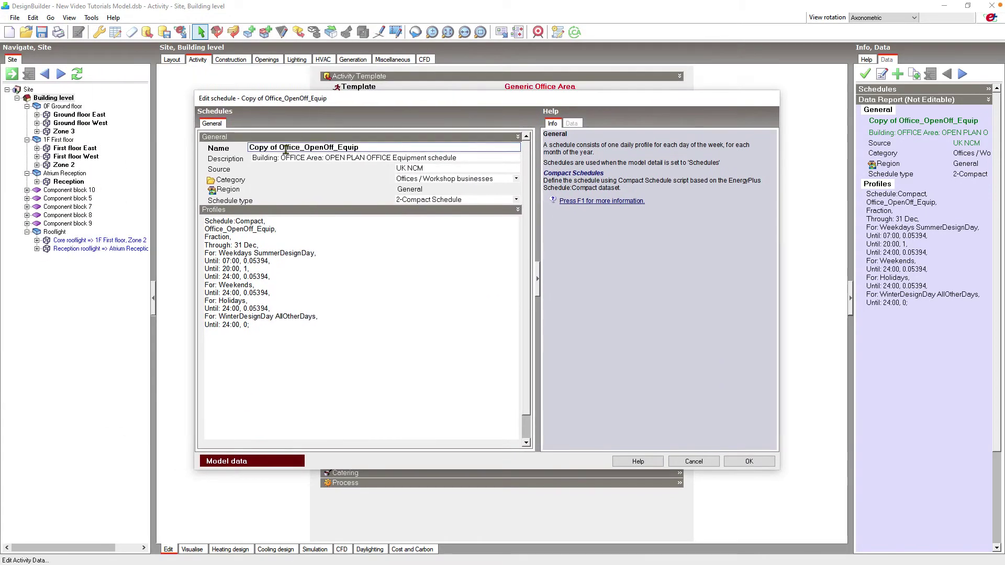
drag(279, 148, 230, 151)
text(Example )
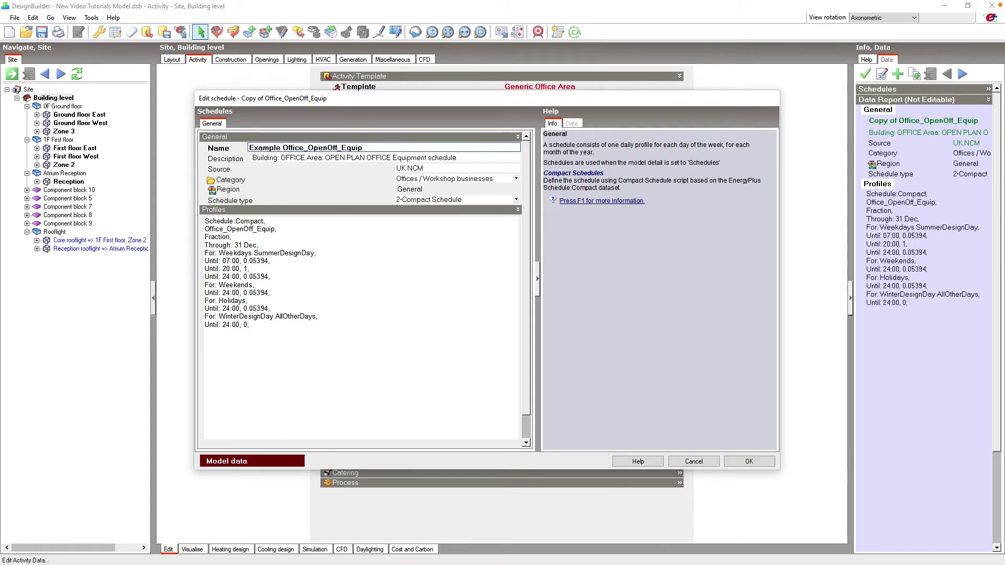
text( 7/12)
Step: Change the schedule type to 7/12 Schedule and assign the 9:00 - 17:00 profile to Mondays in January
click(516, 201)
click(513, 211)
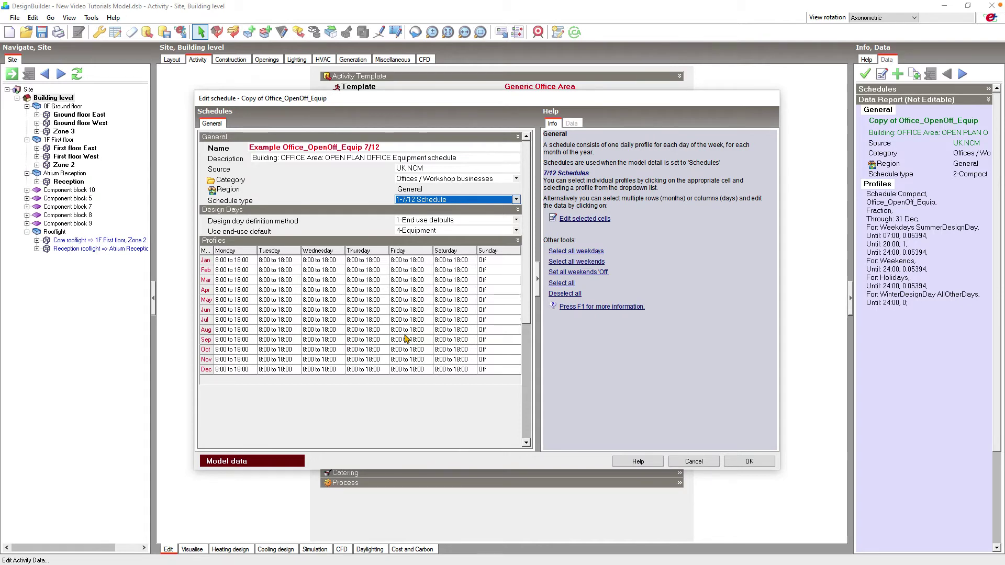
click(238, 263)
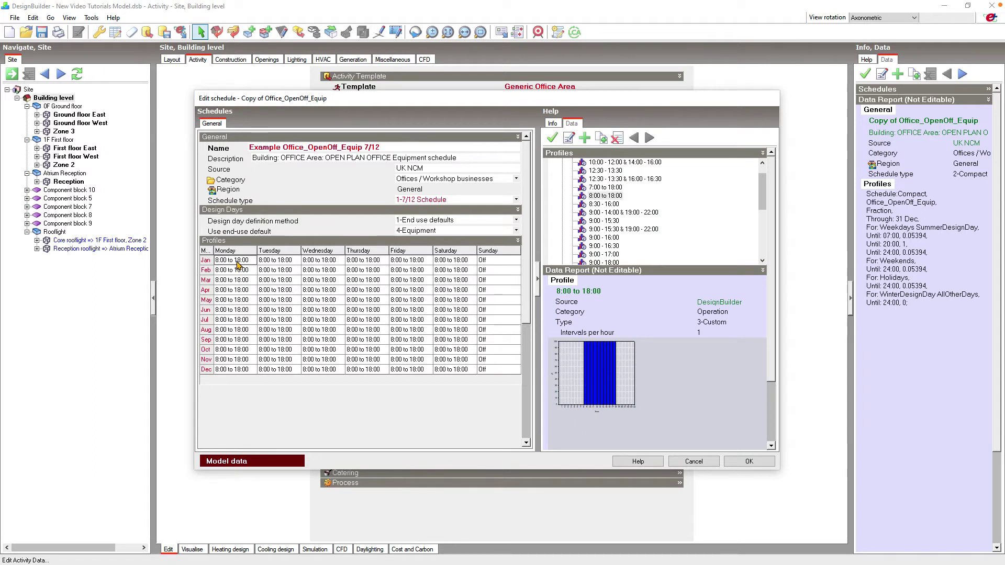
click(607, 255)
click(552, 138)
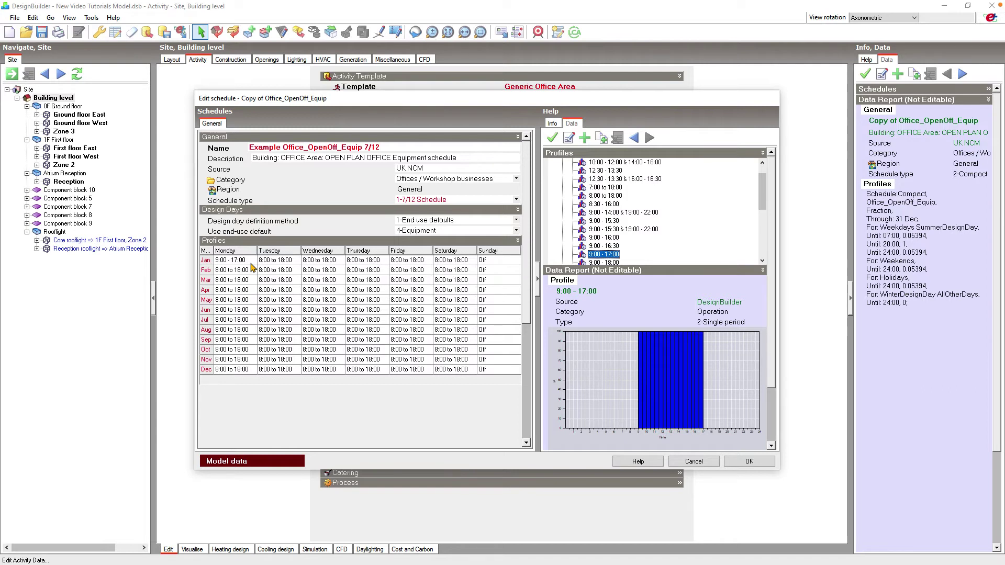
Step: Assign the 7:00 to 18:00 profile to Tuesdays in every month
click(291, 253)
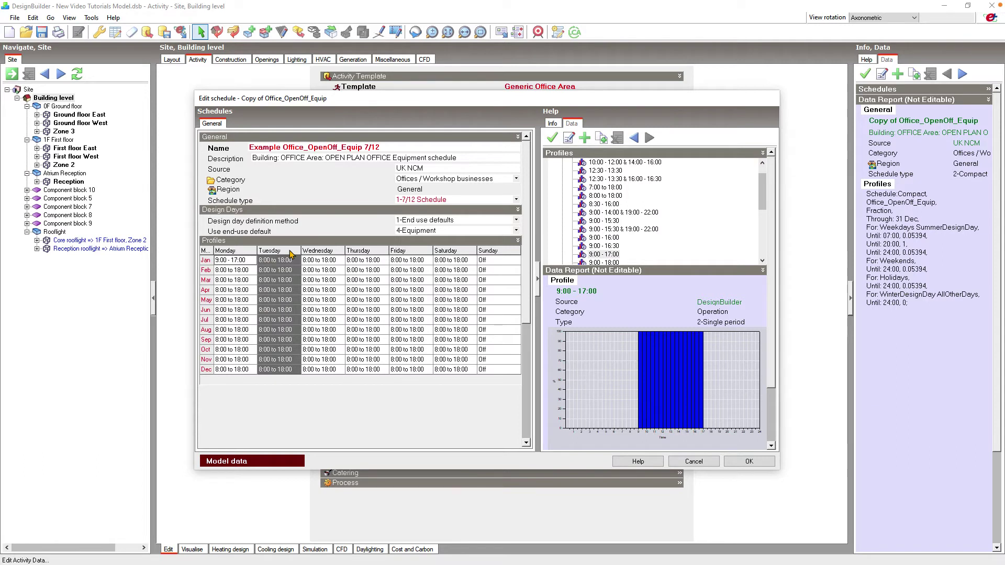
click(614, 188)
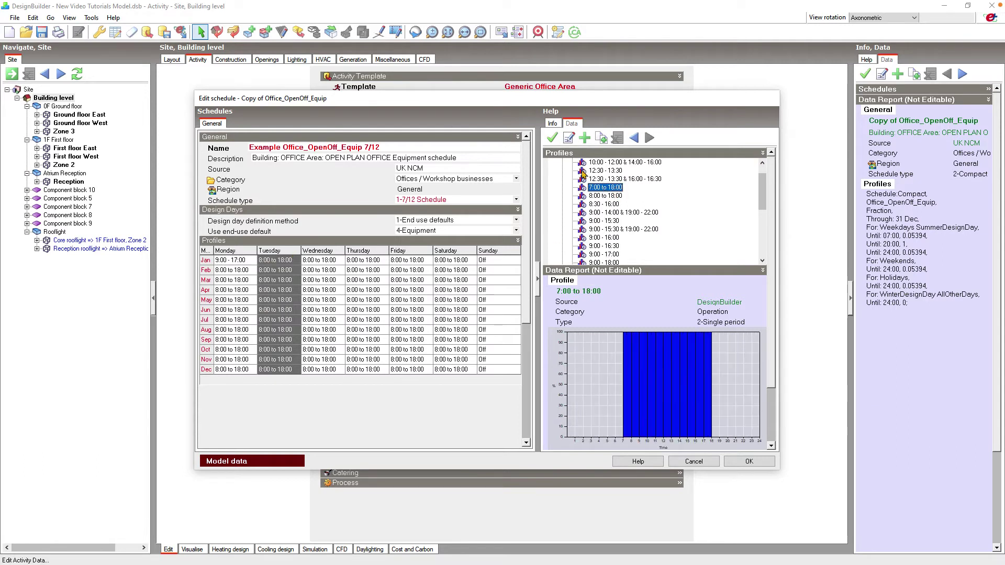
click(553, 138)
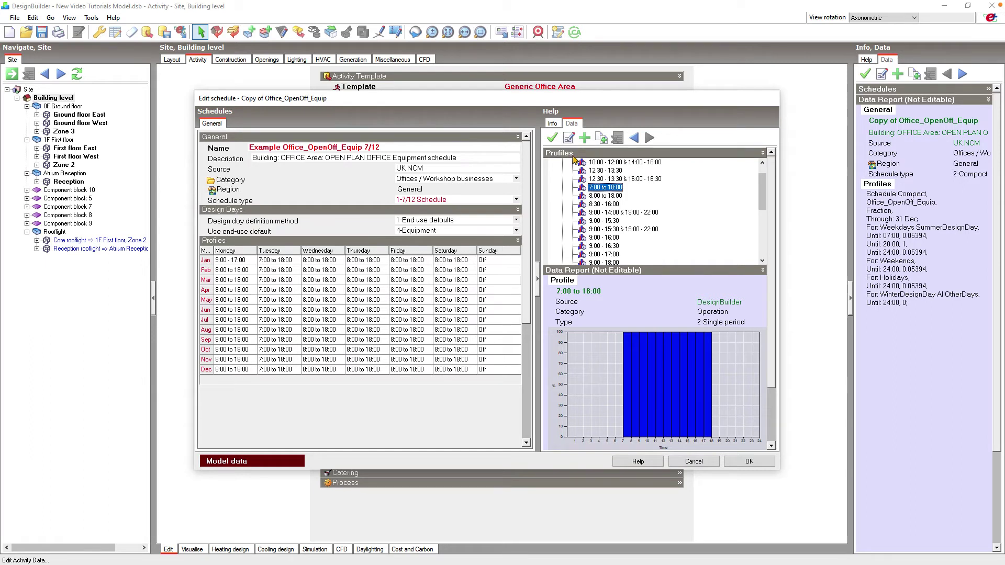
Step: Duplicate the "9:30 - 12:30 & 14:00 - 17:30" profile and open the copy for editing
scroll(650, 219, down, 3)
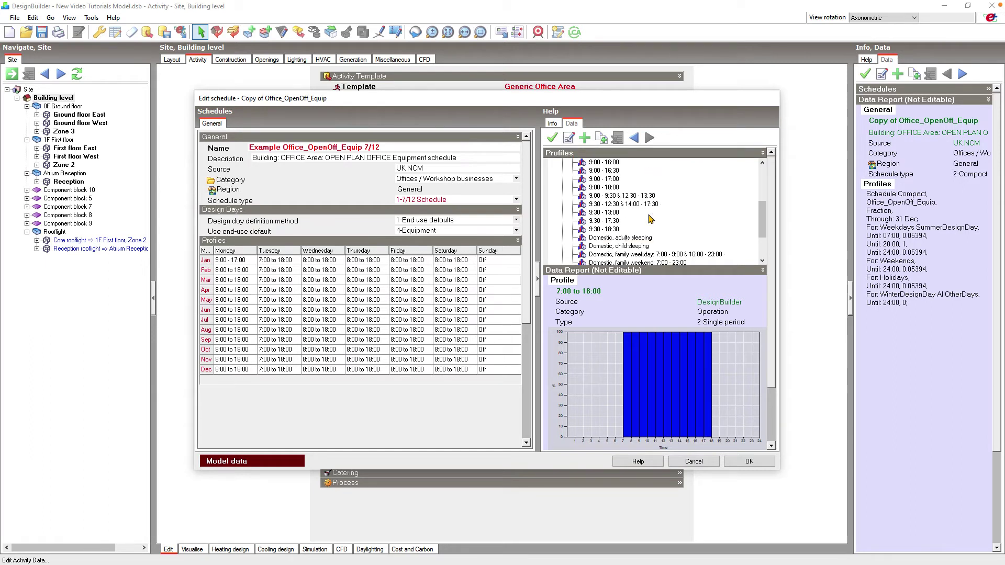
click(643, 205)
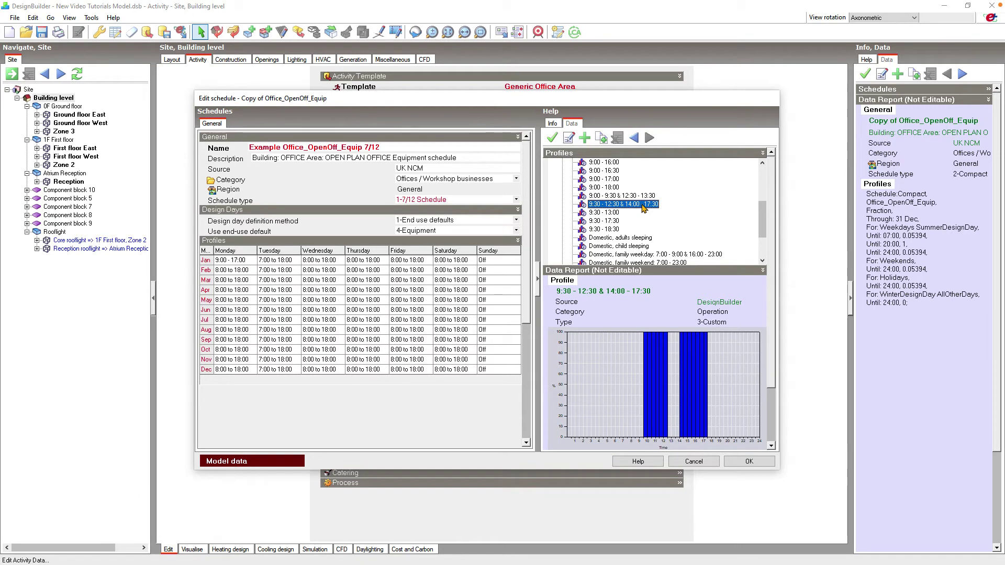
click(601, 137)
click(568, 138)
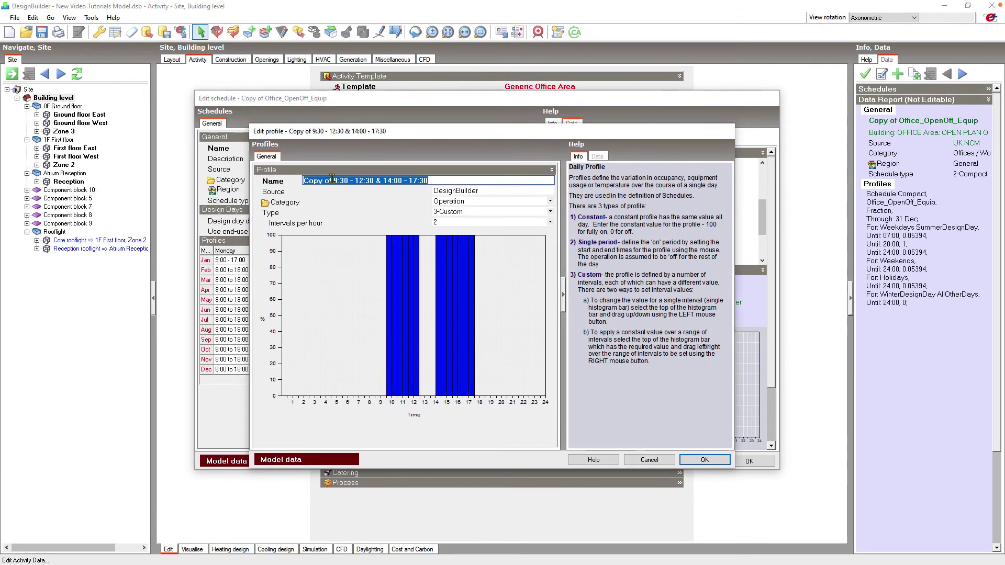
Step: Rename the copied profile "9:30 - 13:00 & 14:00 - 17:30"
drag(334, 181, 287, 184)
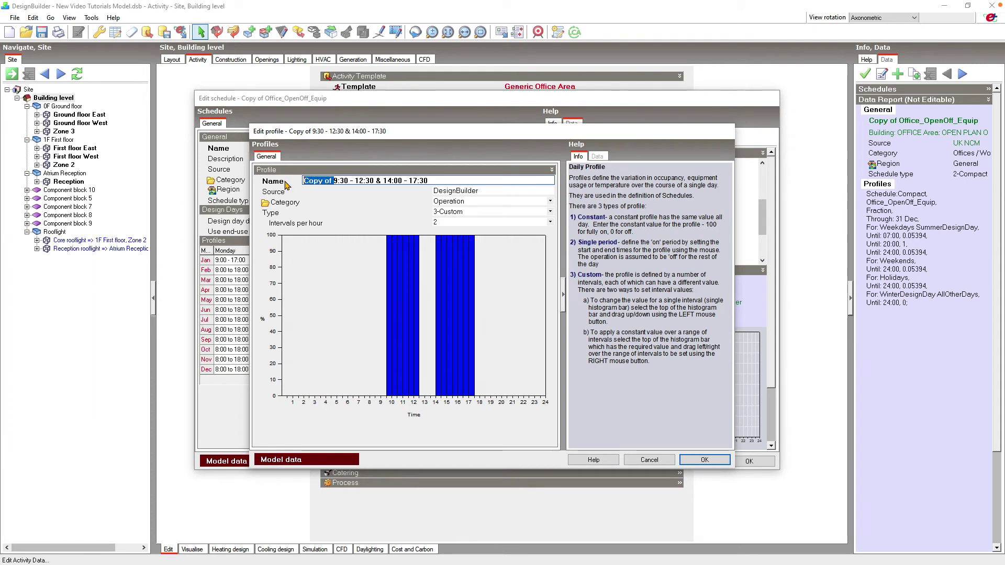
key(Delete)
key(Right)
key(Right)
key(Right)
key(Right)
key(Right)
key(Right)
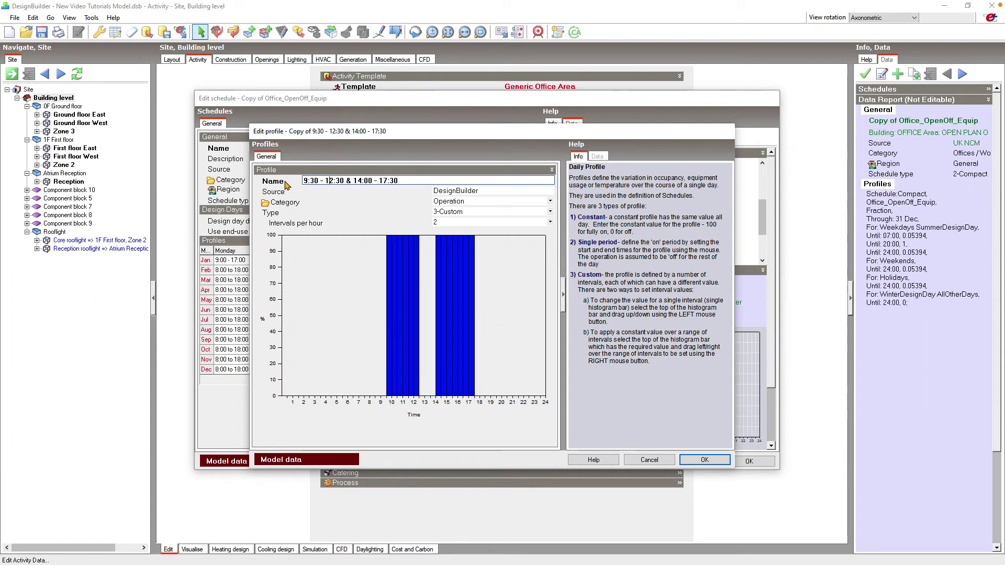
key(shift+Right)
text(3)
key(Right)
key(Delete)
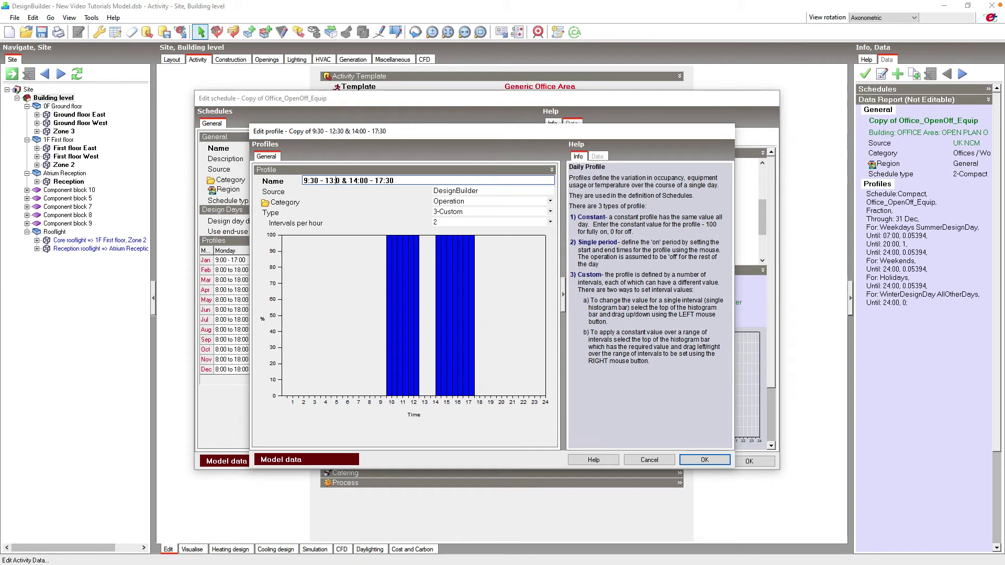
text(0)
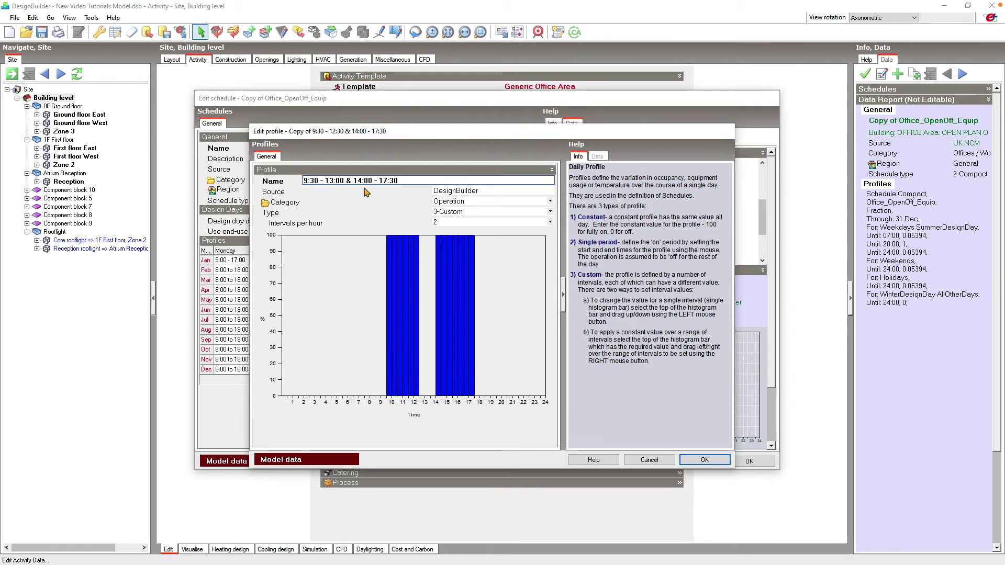
Step: Review the profile's type and intervals-per-hour options, keeping Custom and 2
click(550, 212)
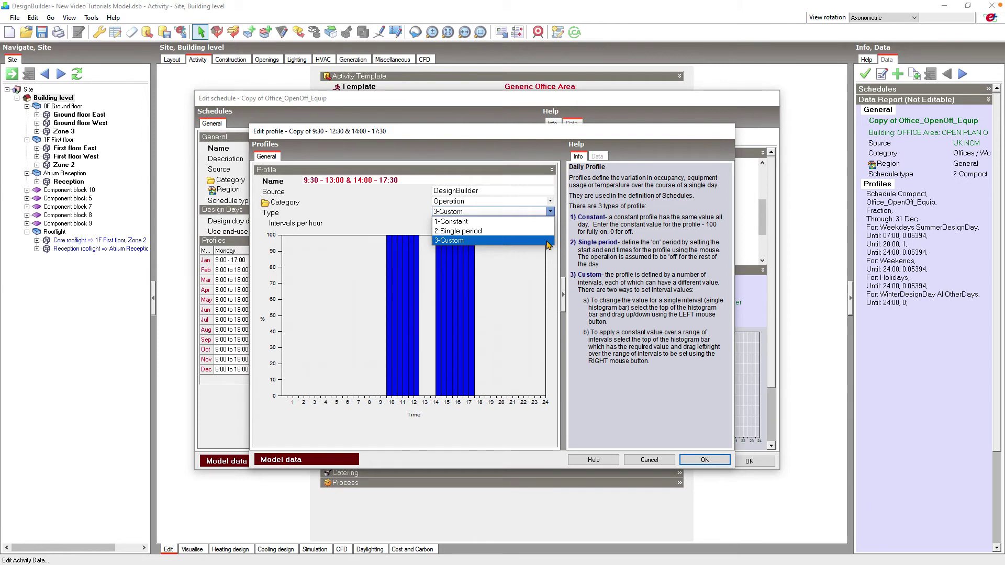
click(546, 240)
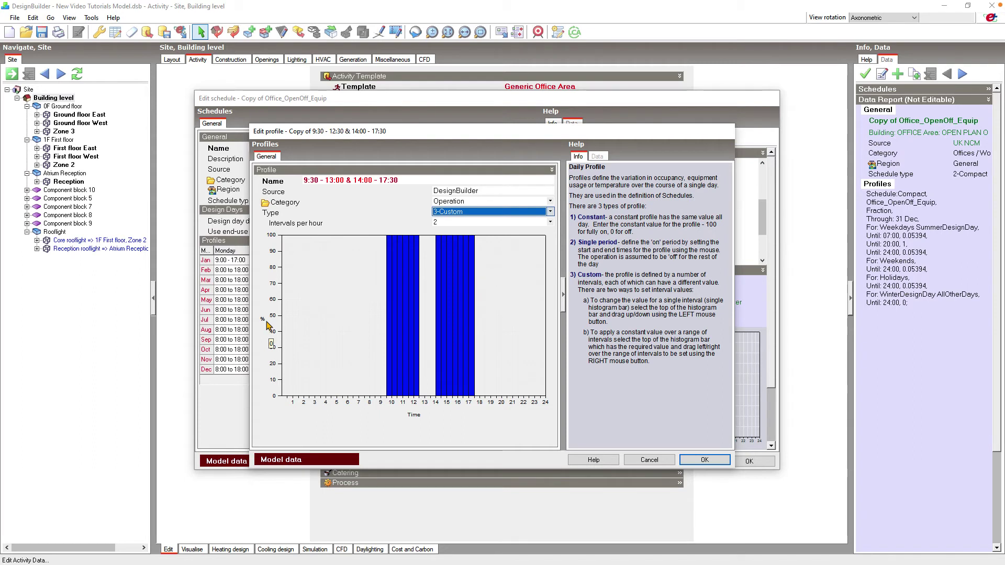
click(550, 222)
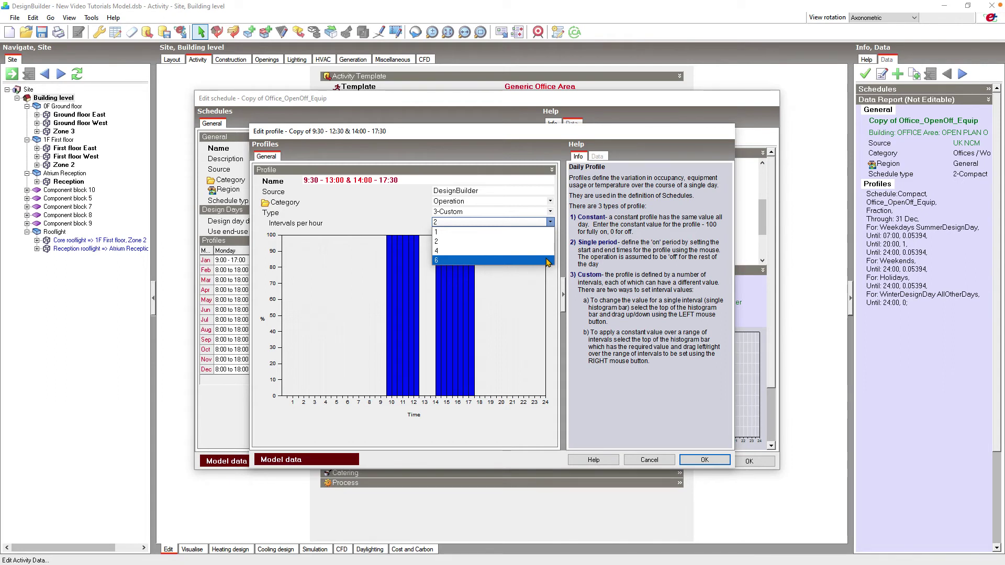
click(551, 223)
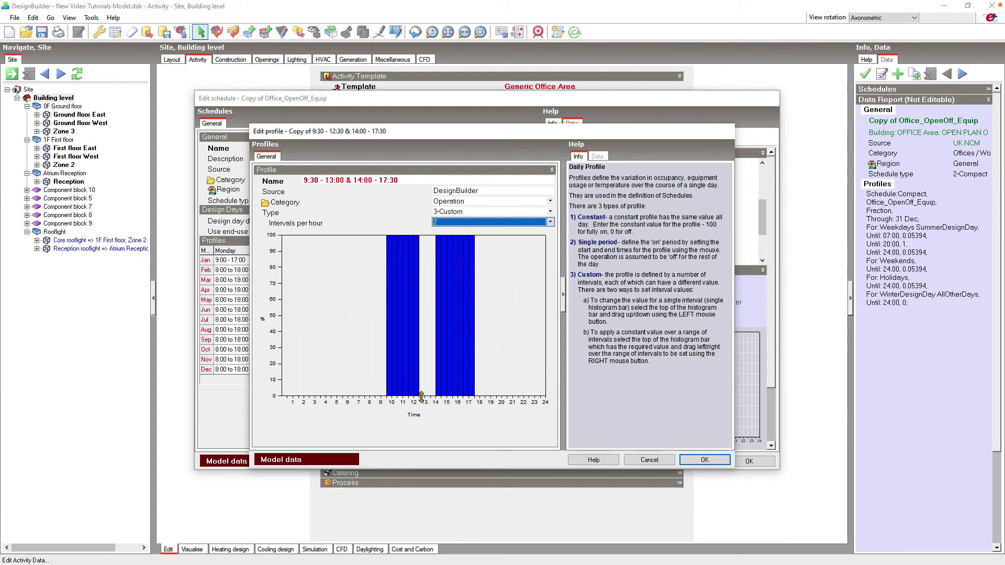
Step: In the profile chart, raise the 12:30–13:00 interval to 100% and lower the intervals from 9:30 to 10:30 to about 25%
drag(422, 397, 422, 234)
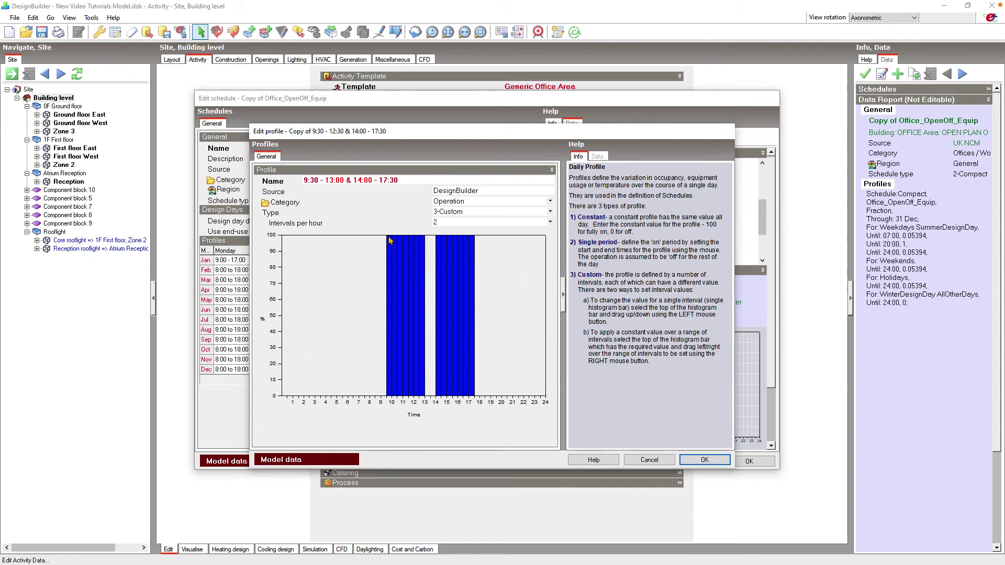
drag(389, 239, 387, 365)
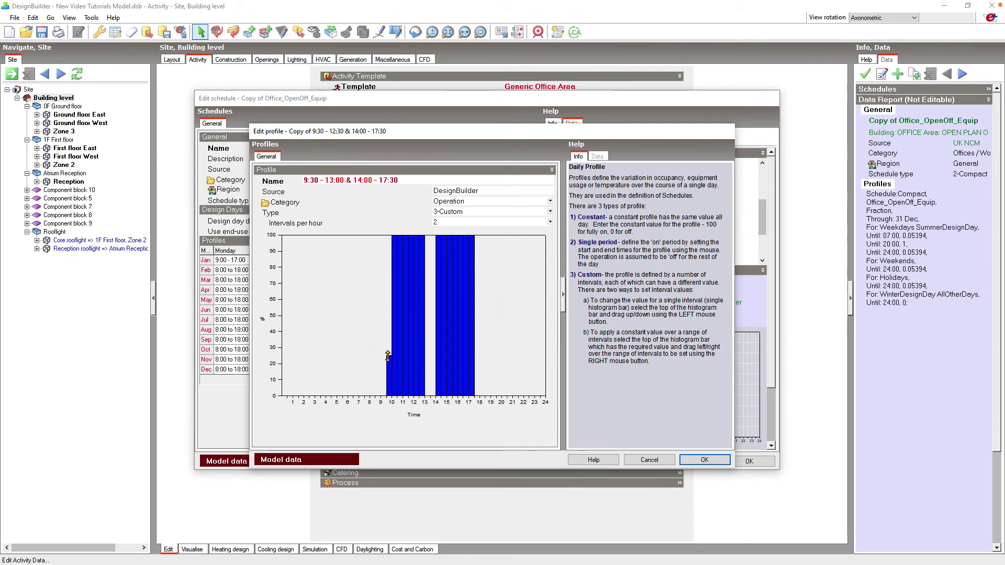
mouse_move(388, 356)
right_drag(388, 356, 395, 357)
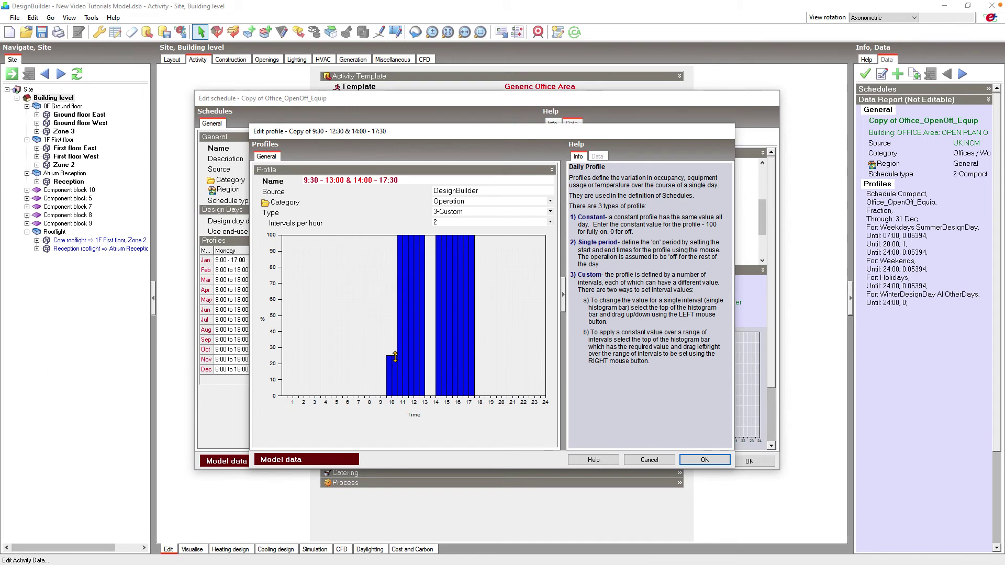
Step: Lower the 10:30–11:00 interval to 75% and save the edited profile
mouse_move(395, 357)
drag(400, 236, 400, 277)
mouse_move(399, 278)
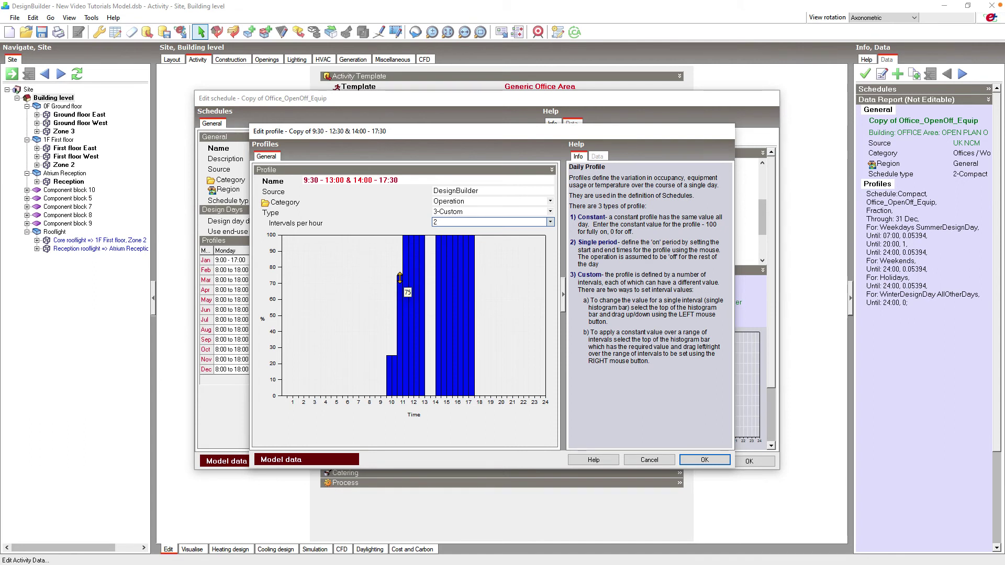
mouse_move(469, 285)
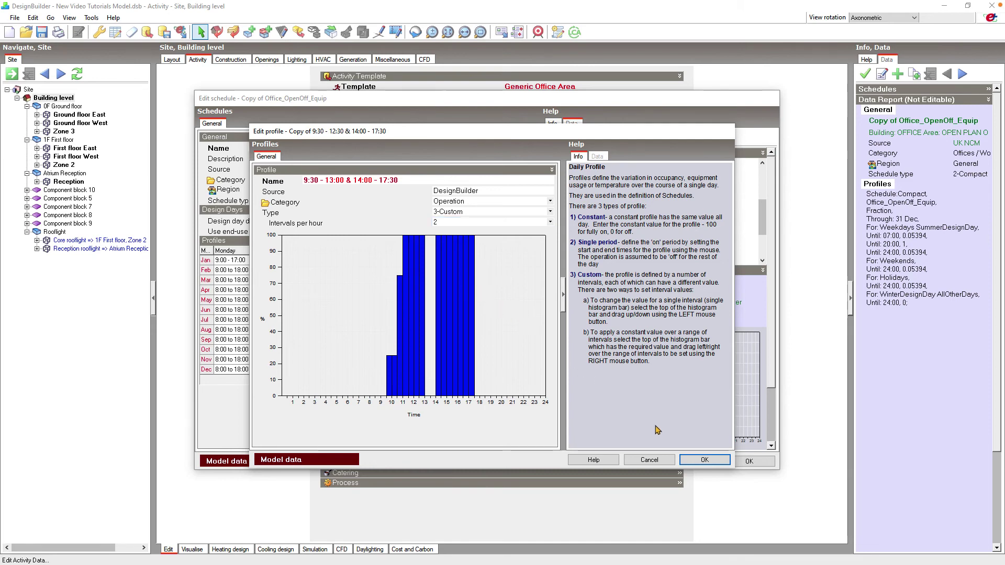
click(705, 461)
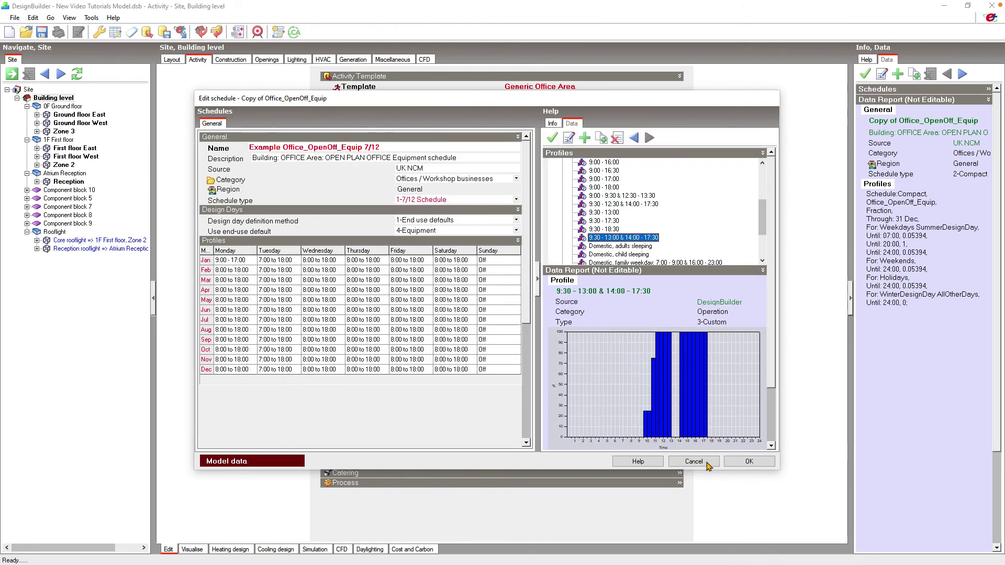
Step: Assign the "9:30 - 13:00 & 14:00 - 17:30" profile to Thursdays in every month
click(373, 252)
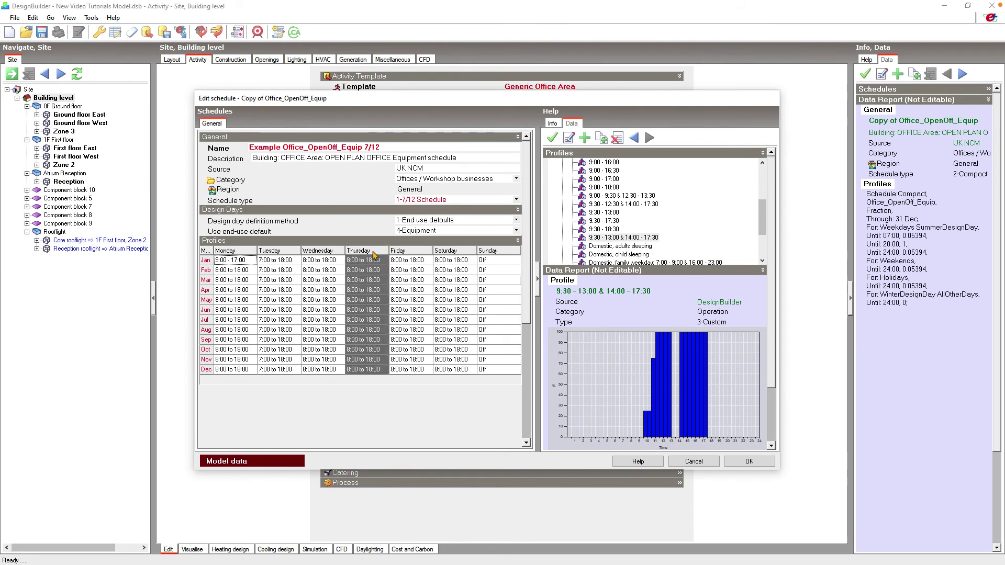
click(609, 239)
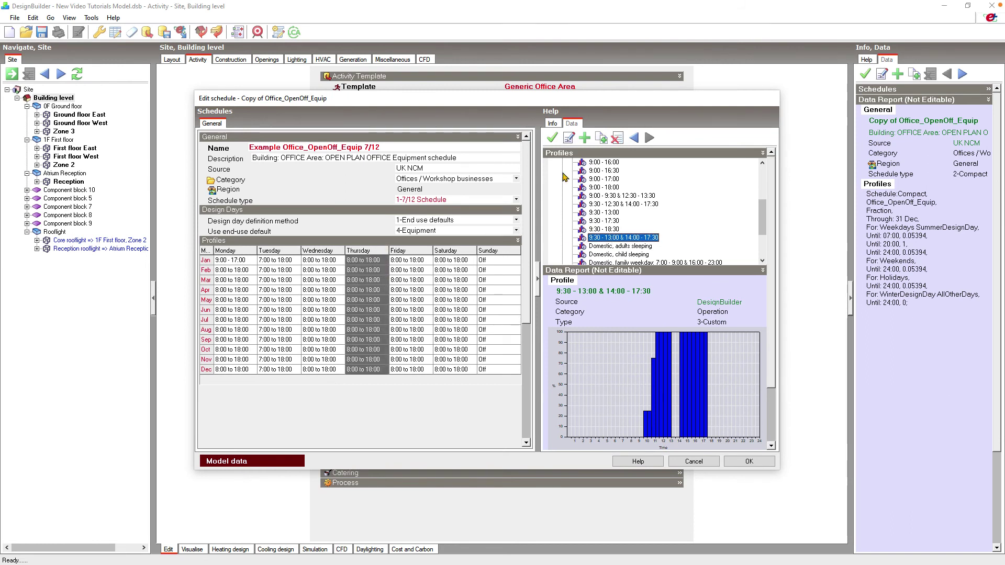
click(553, 138)
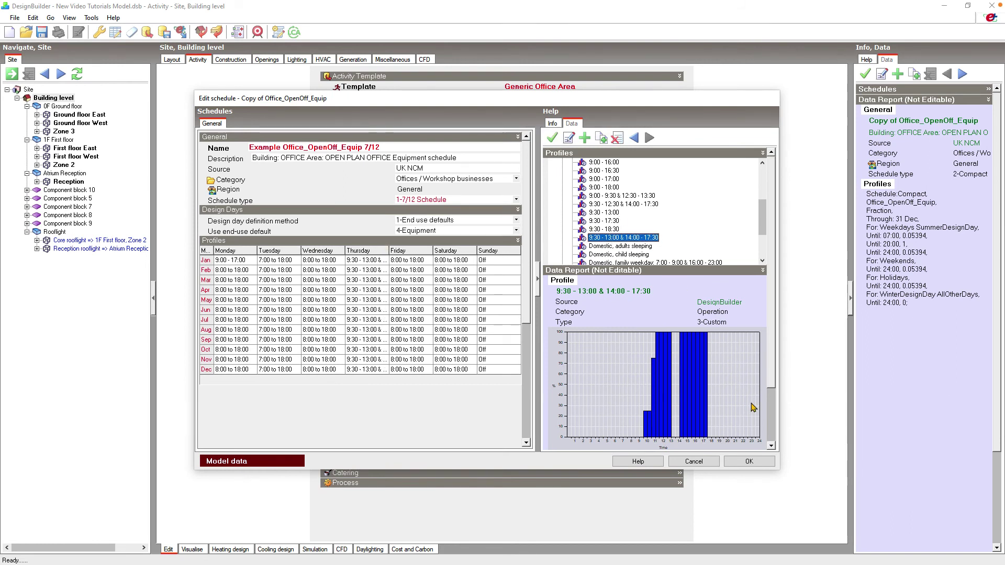
Step: Save the "Example Office_OpenOff_Equip 7/12" schedule and confirm it as the office equipment schedule
click(758, 464)
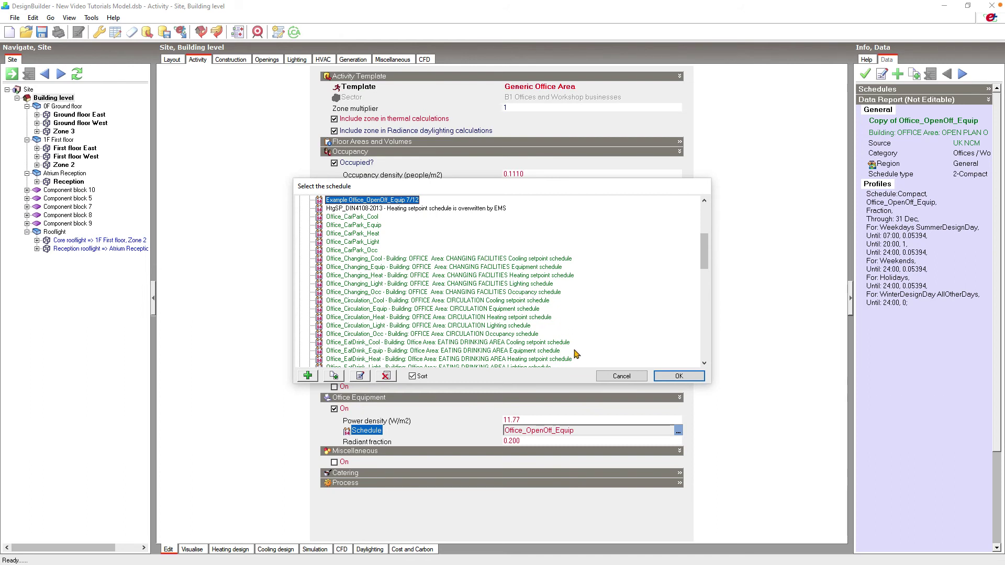
click(678, 377)
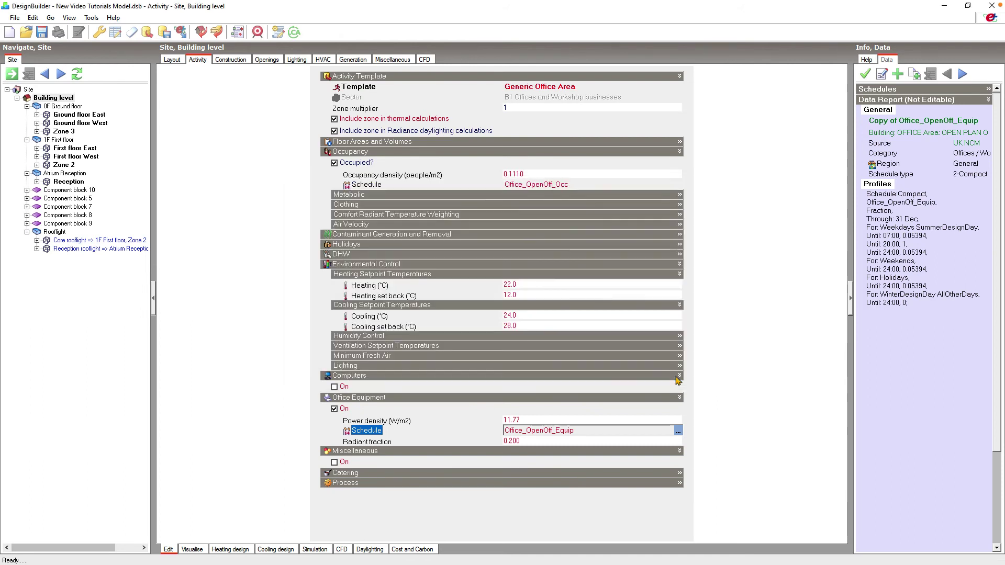